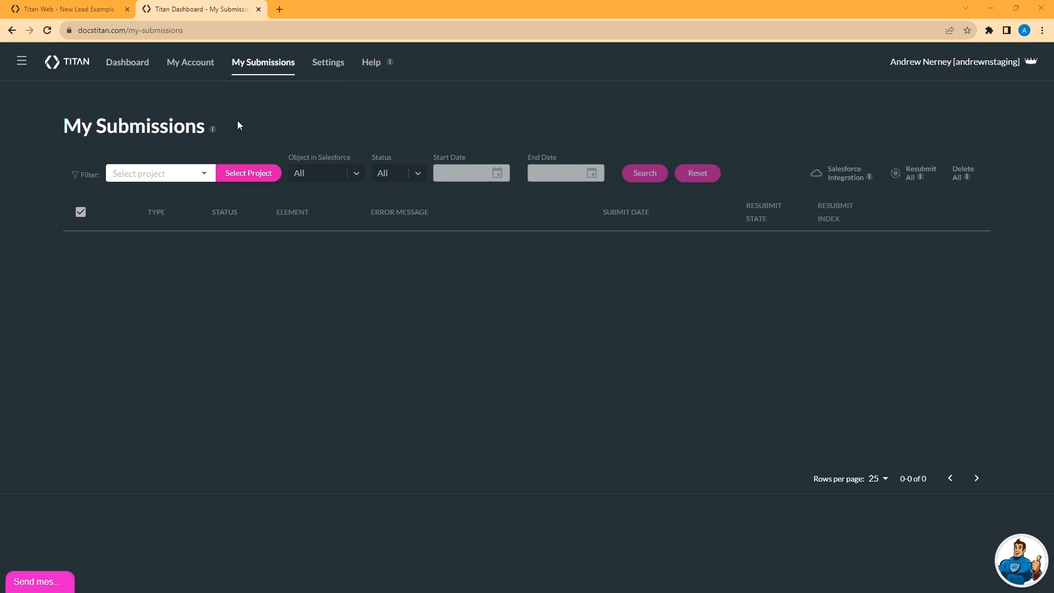
# Step: In the New Lead Example project, open the Lead push integration and review its advanced settings, including Save to My Submissions
pyautogui.click(61, 9)
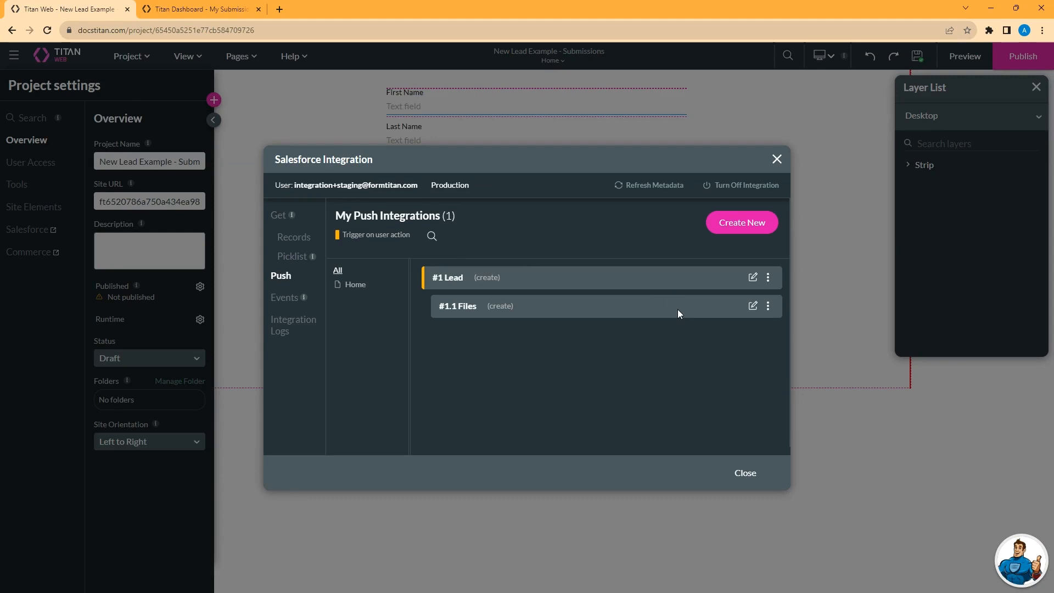
pyautogui.click(753, 278)
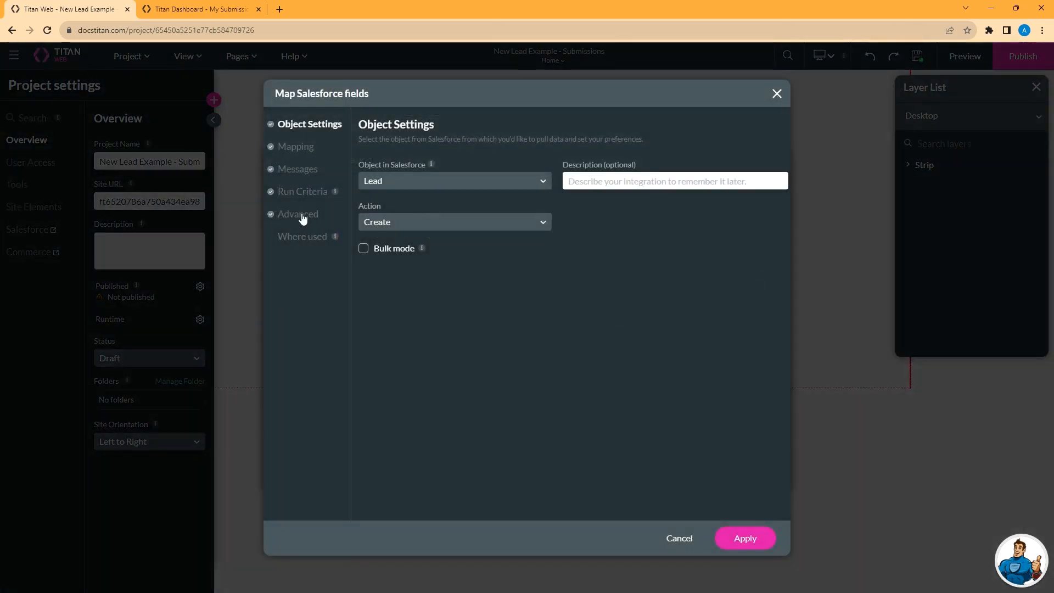
pyautogui.click(301, 215)
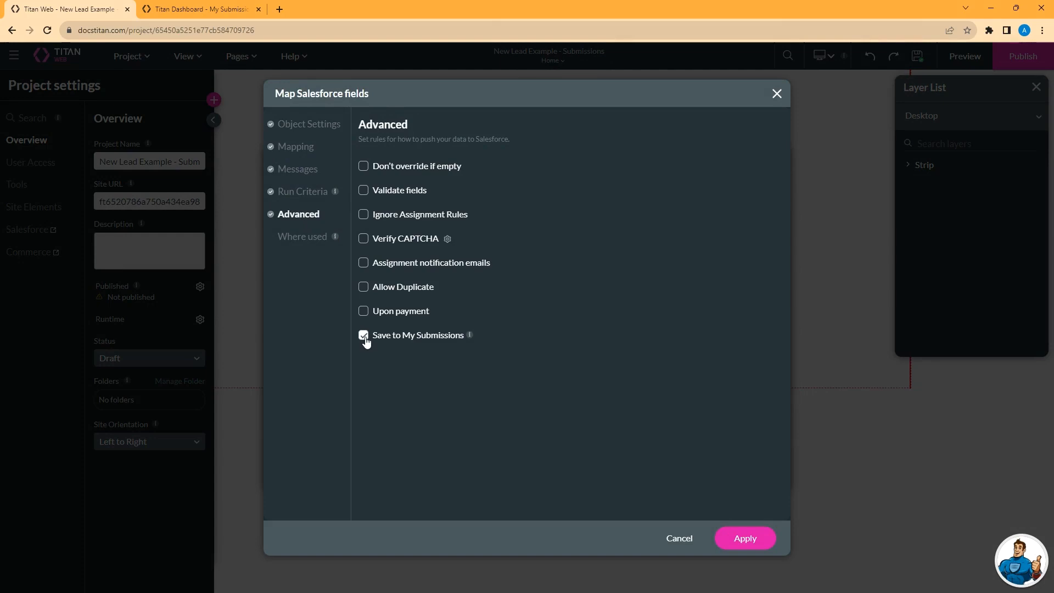
# Step: Return to My Submissions and filter it to the New Lead Example - Submissions project
pyautogui.click(189, 9)
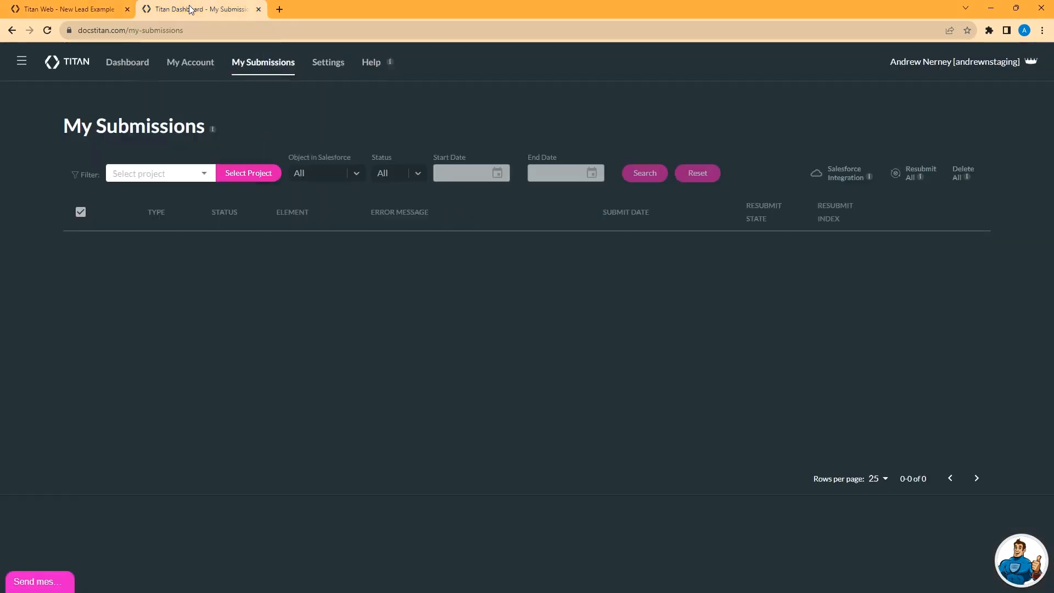
pyautogui.click(206, 177)
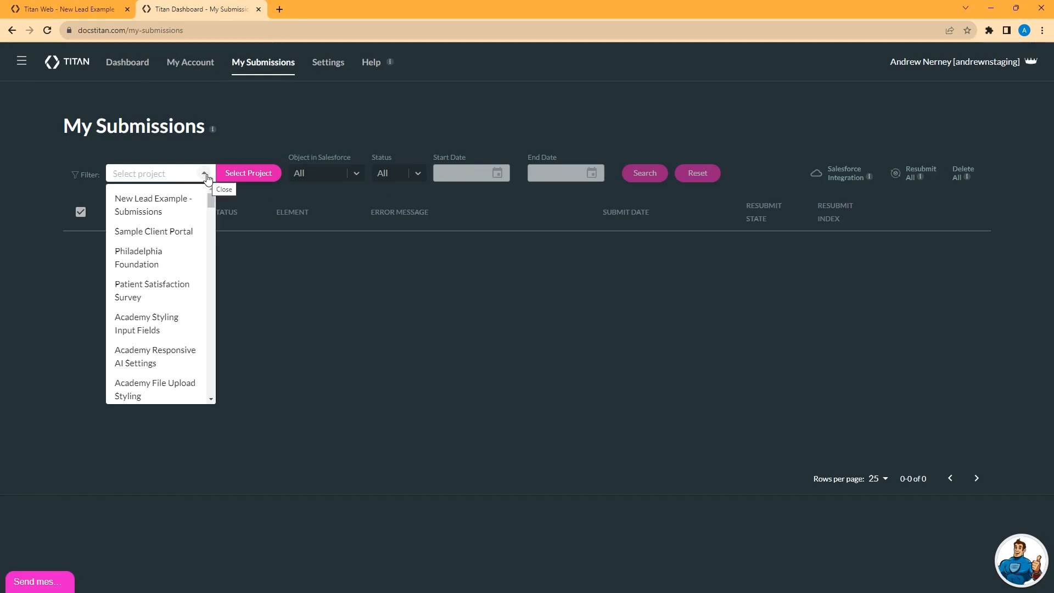
pyautogui.doubleClick(358, 173)
pyautogui.click(413, 174)
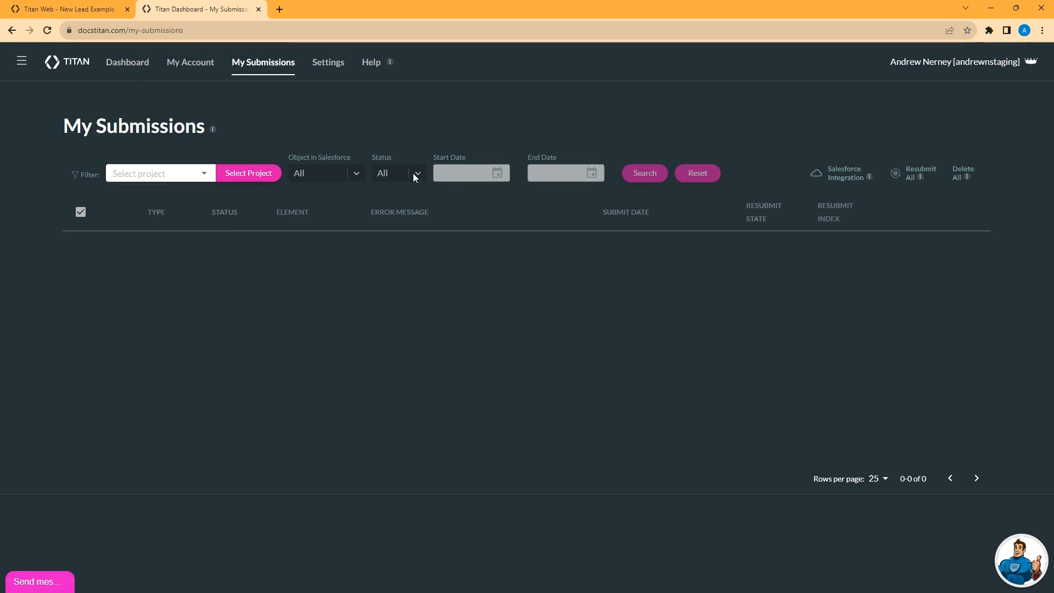
pyautogui.click(210, 177)
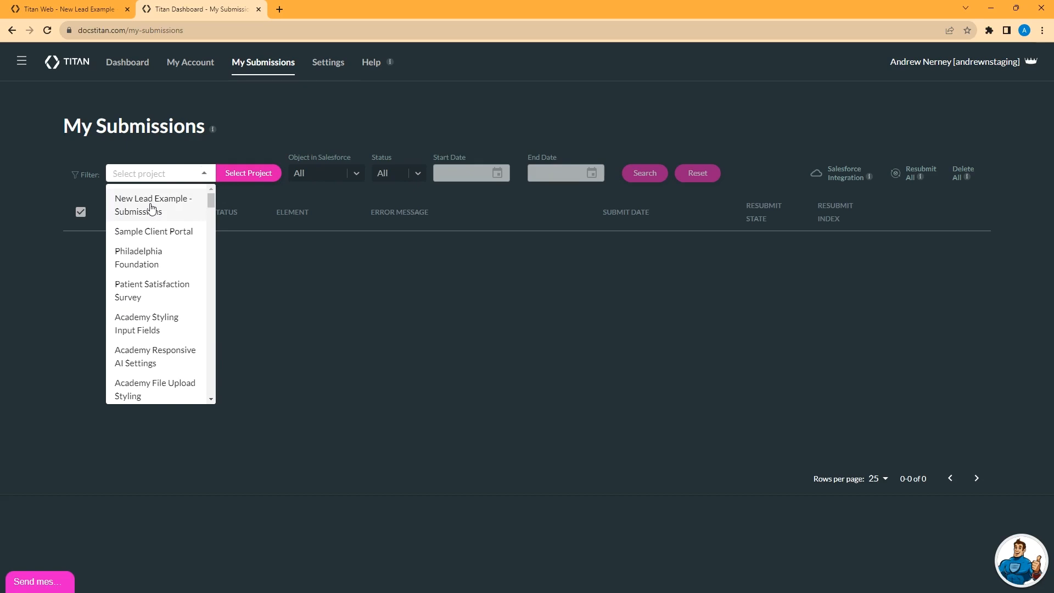
pyautogui.click(152, 208)
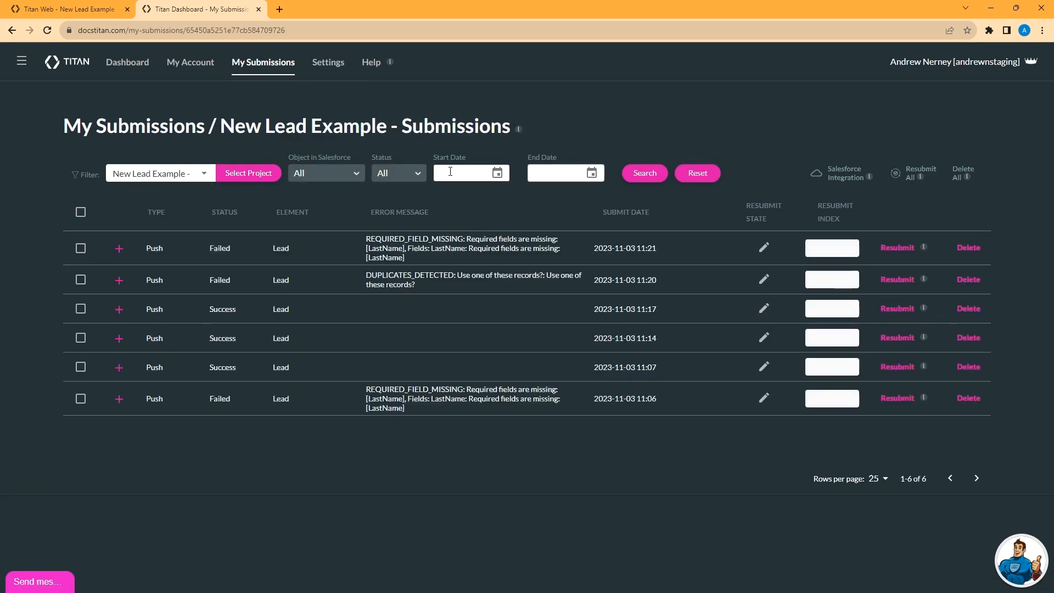
# Step: Search the project's submissions with start date 11/02/2023 and end date 11/03/2023
pyautogui.click(497, 172)
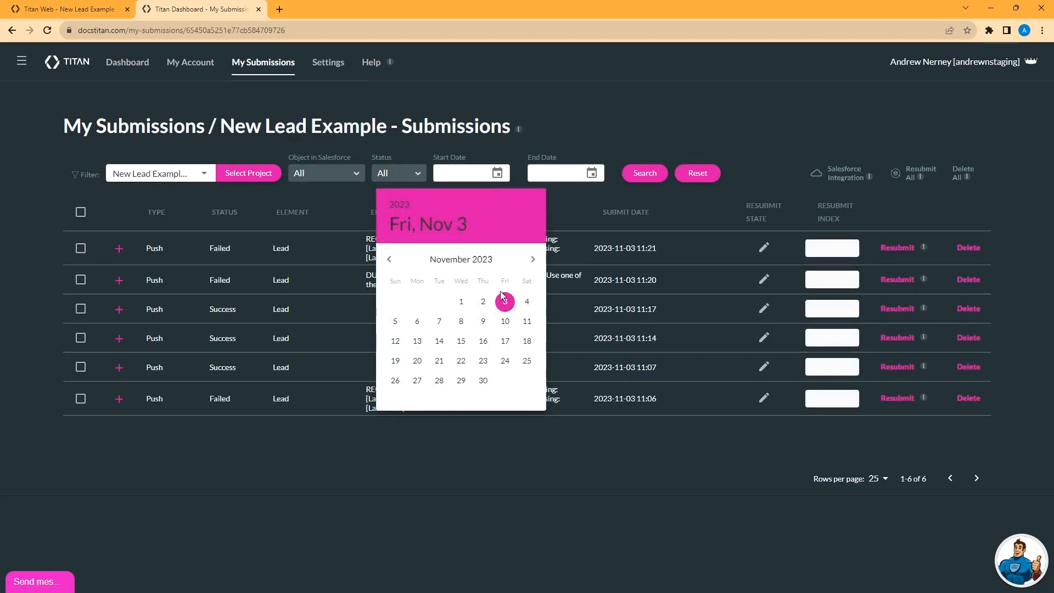
pyautogui.click(483, 301)
pyautogui.click(591, 173)
pyautogui.click(600, 301)
pyautogui.click(643, 175)
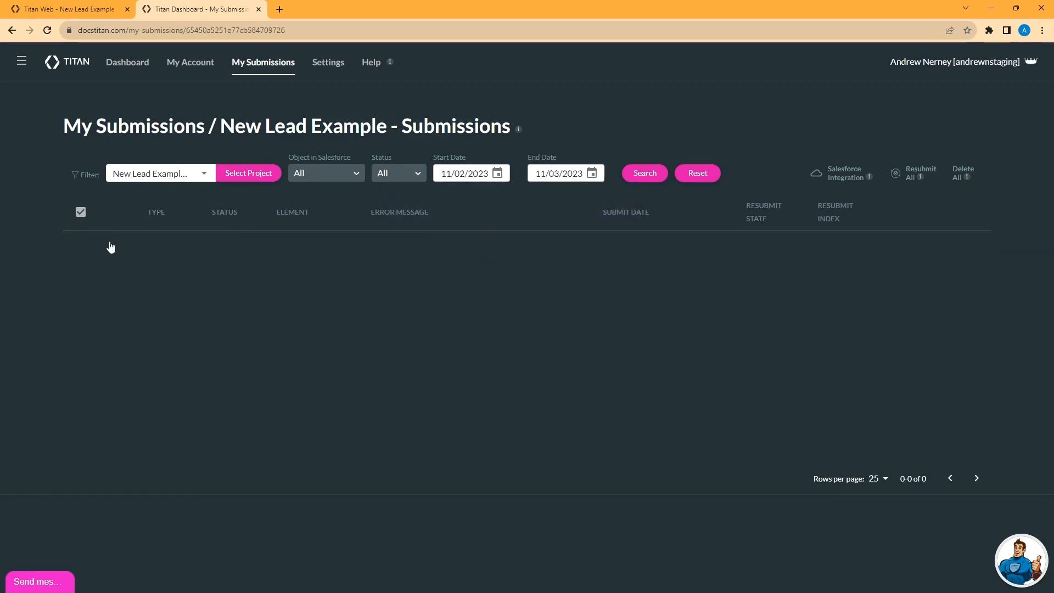
# Step: Set the date range to 11/03/2023 through 11/04/2023 and search the submissions
pyautogui.click(498, 173)
pyautogui.click(505, 301)
pyautogui.click(591, 173)
pyautogui.click(621, 301)
pyautogui.click(643, 174)
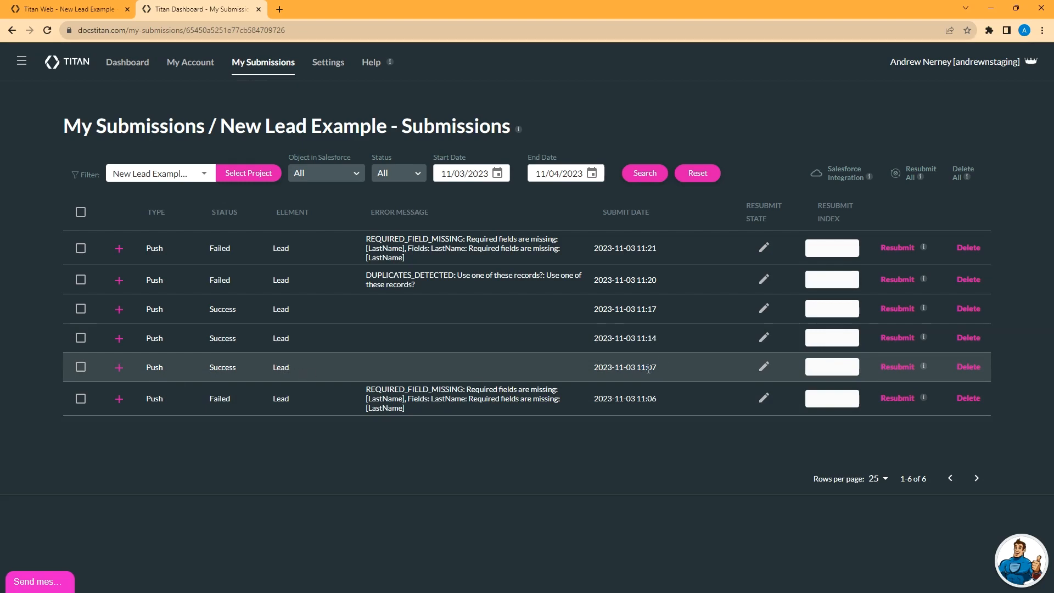
# Step: Review the mapped values of the 11:07 and 11:17 submissions, plus the run criteria and files of the 11:17 one, without saving
pyautogui.click(764, 367)
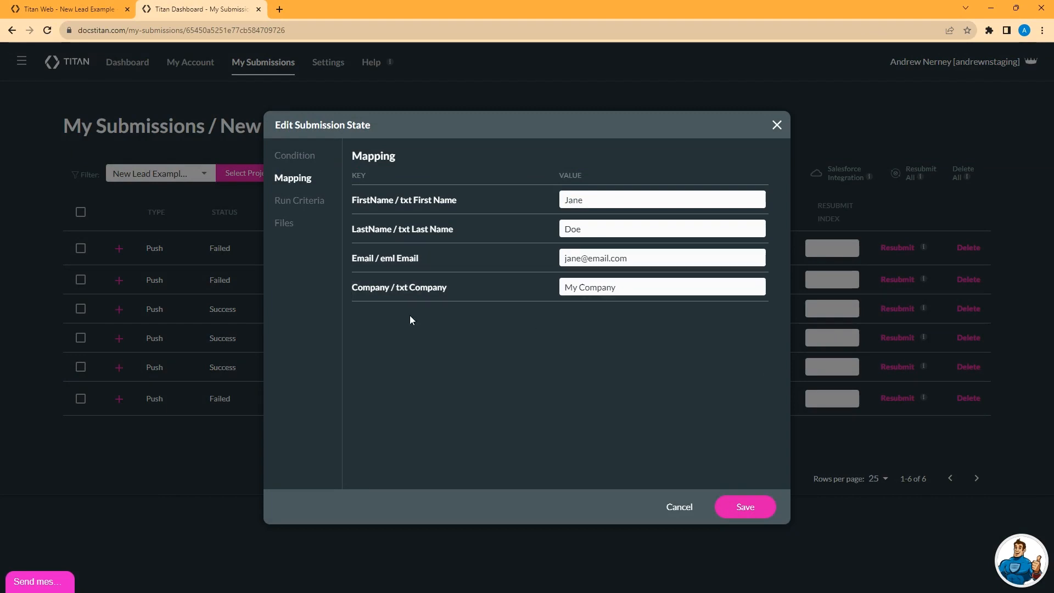
pyautogui.click(678, 507)
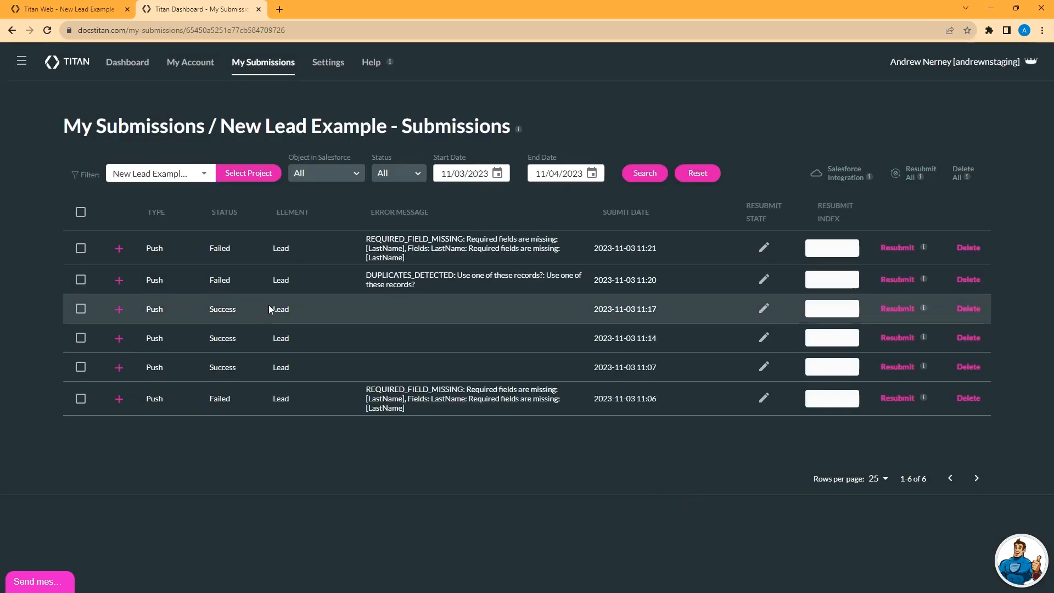
pyautogui.click(764, 307)
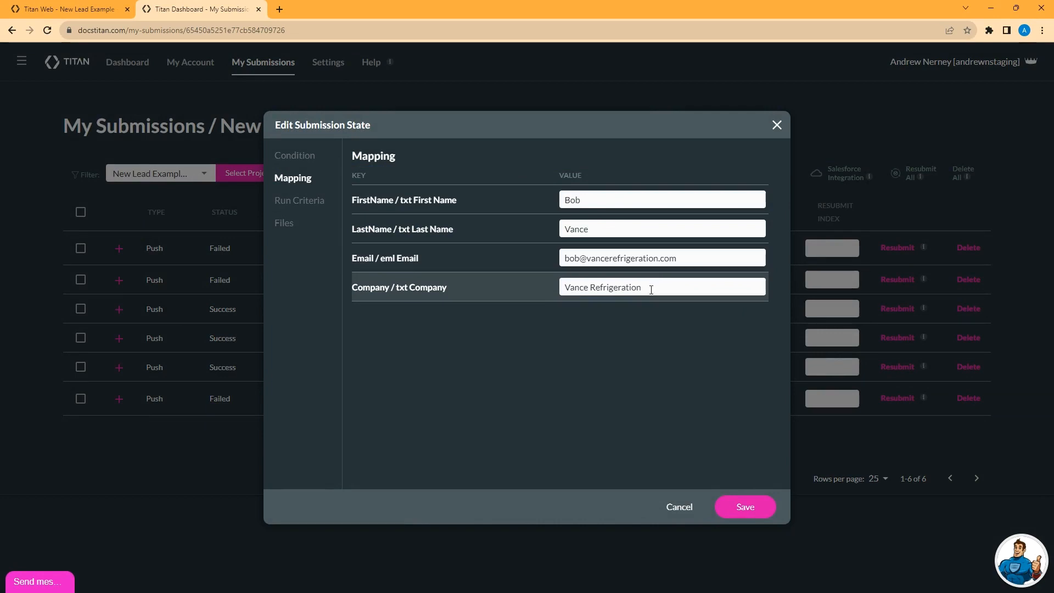
pyautogui.click(297, 202)
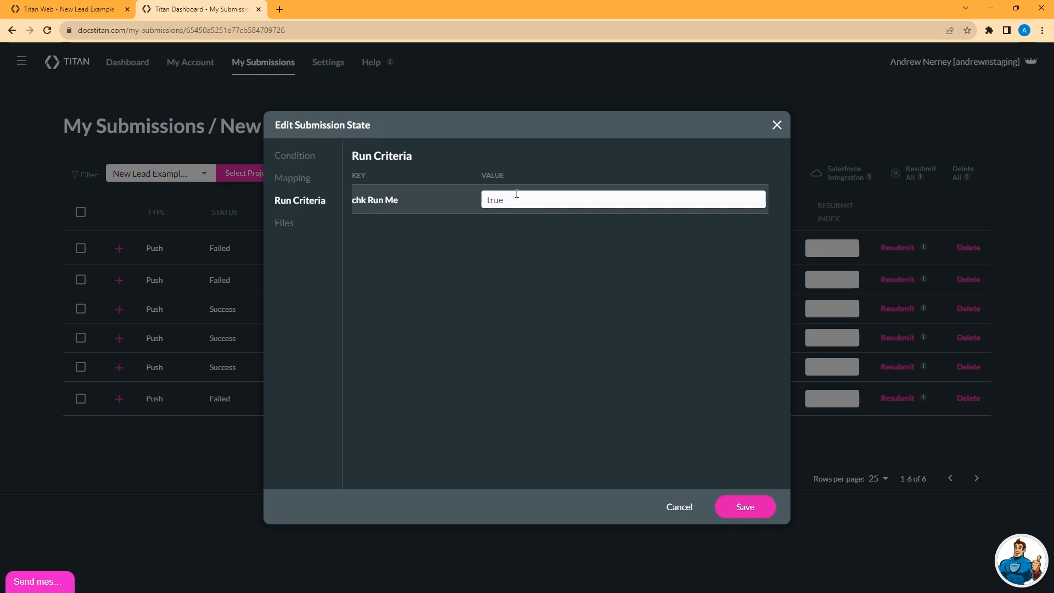
pyautogui.click(281, 223)
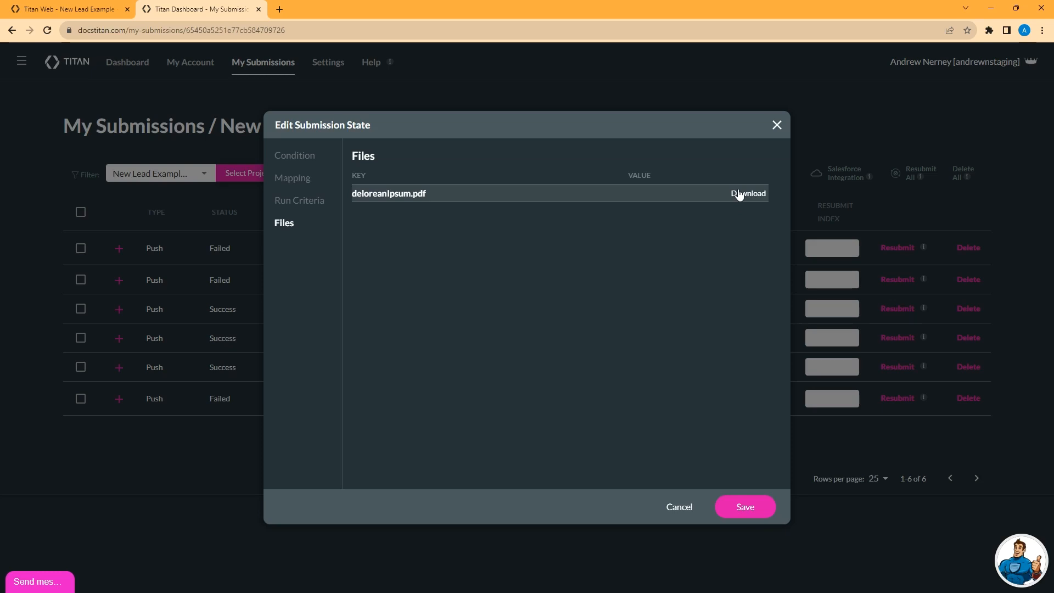
pyautogui.click(679, 507)
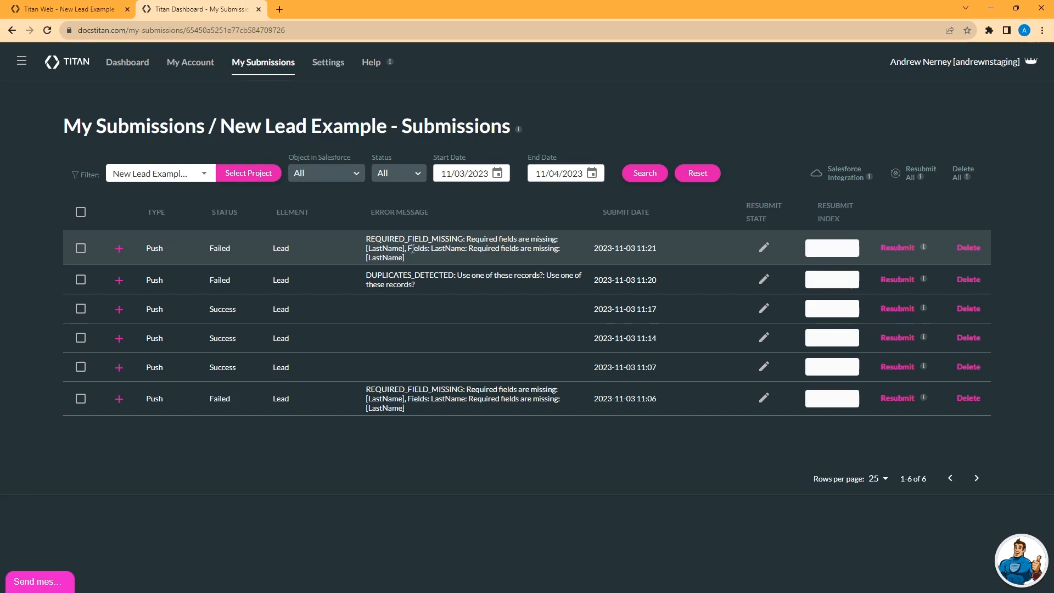
# Step: Fill in the missing last name in the mapping of the failed 11:21 submission and save it
pyautogui.click(765, 248)
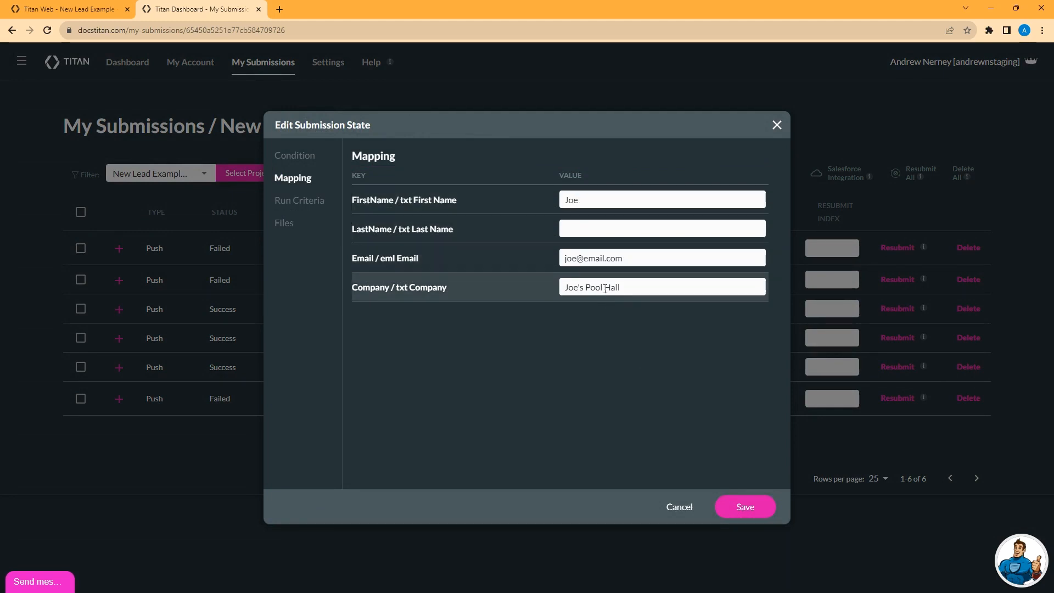
pyautogui.click(582, 227)
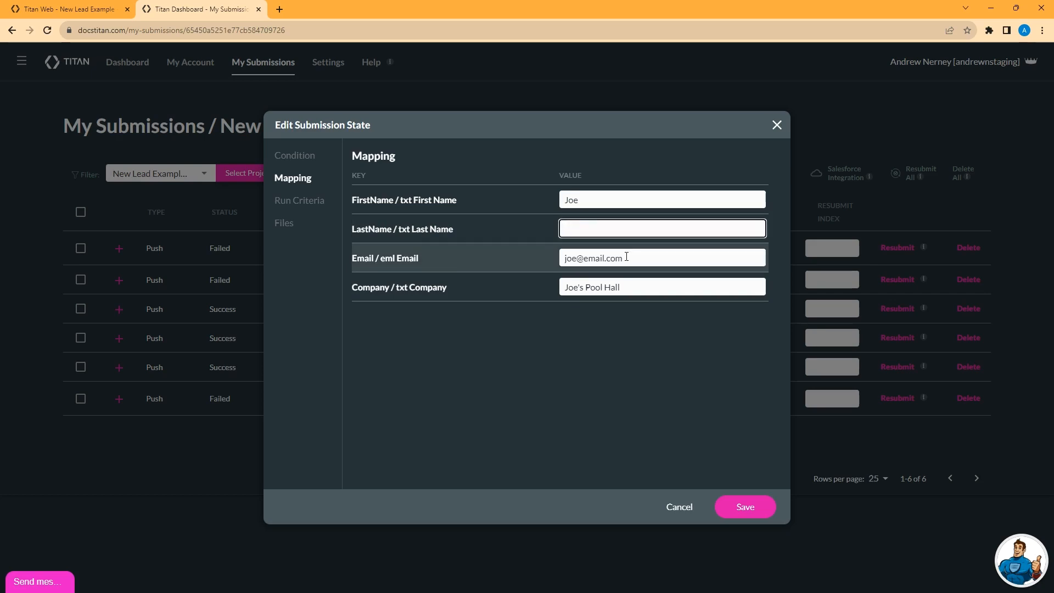
pyautogui.write('Jacobs')
pyautogui.click(747, 508)
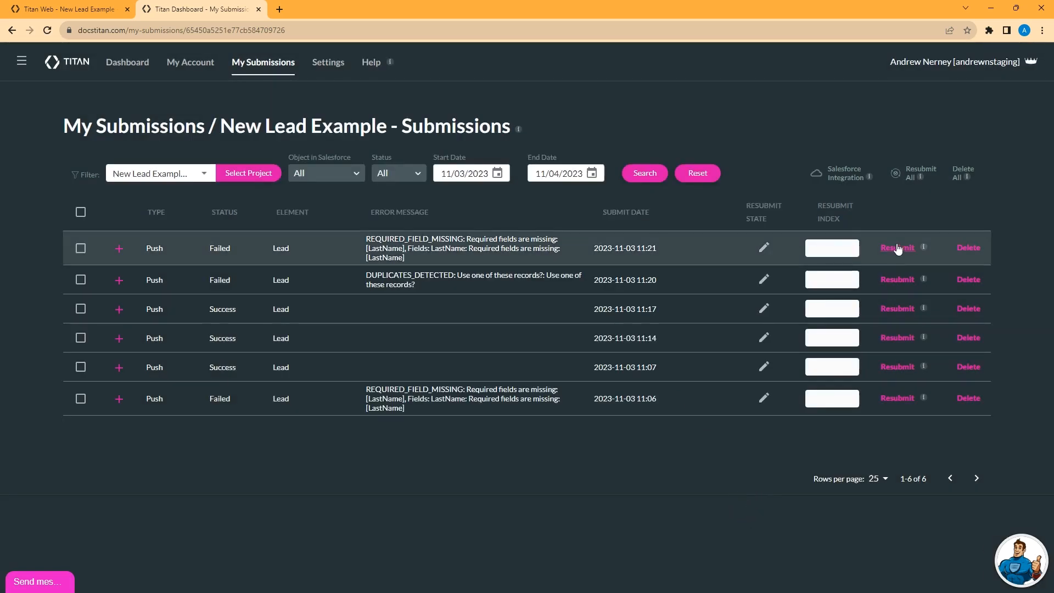
# Step: Resubmit the corrected 11:21 submission and review the mapped values of the new entry
pyautogui.click(896, 249)
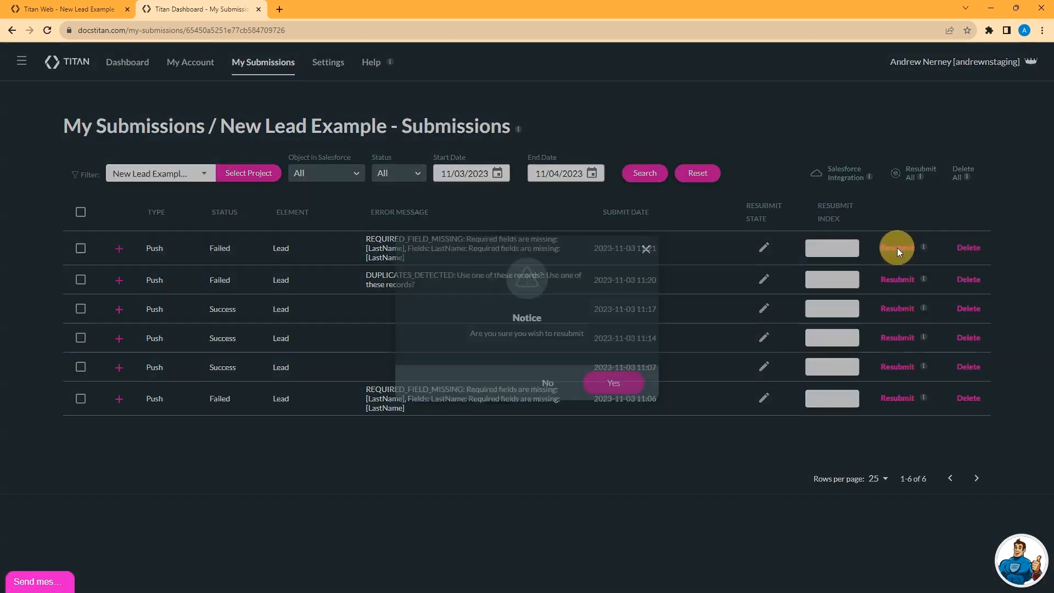
pyautogui.click(620, 384)
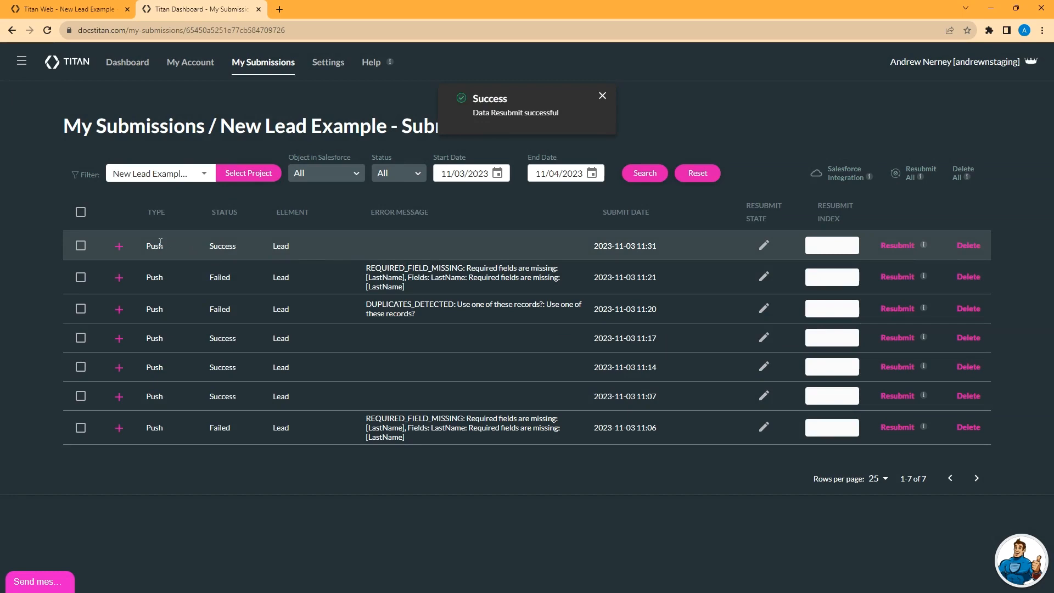
pyautogui.click(764, 246)
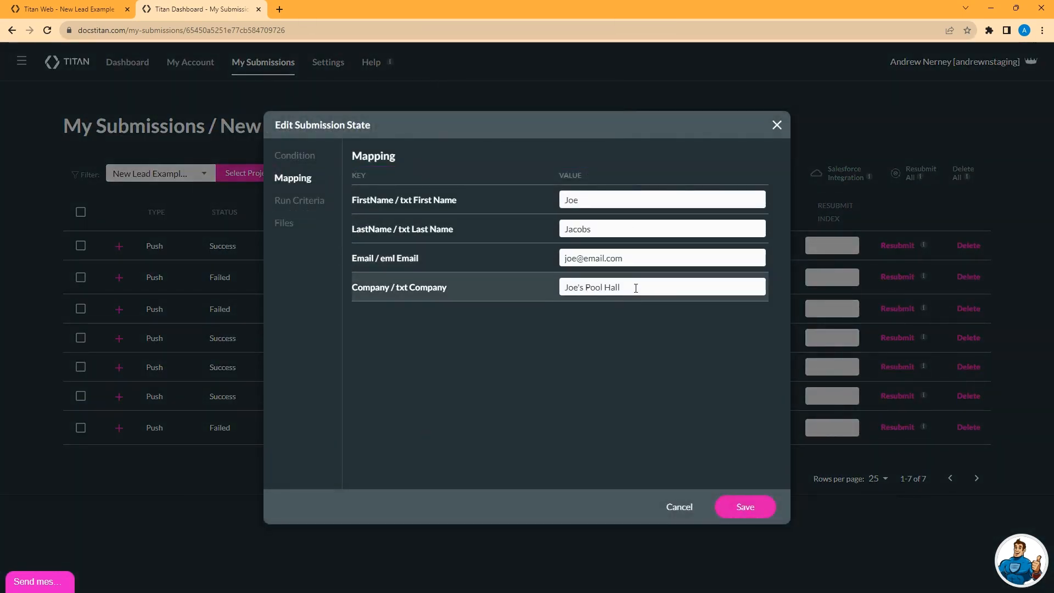
pyautogui.click(677, 508)
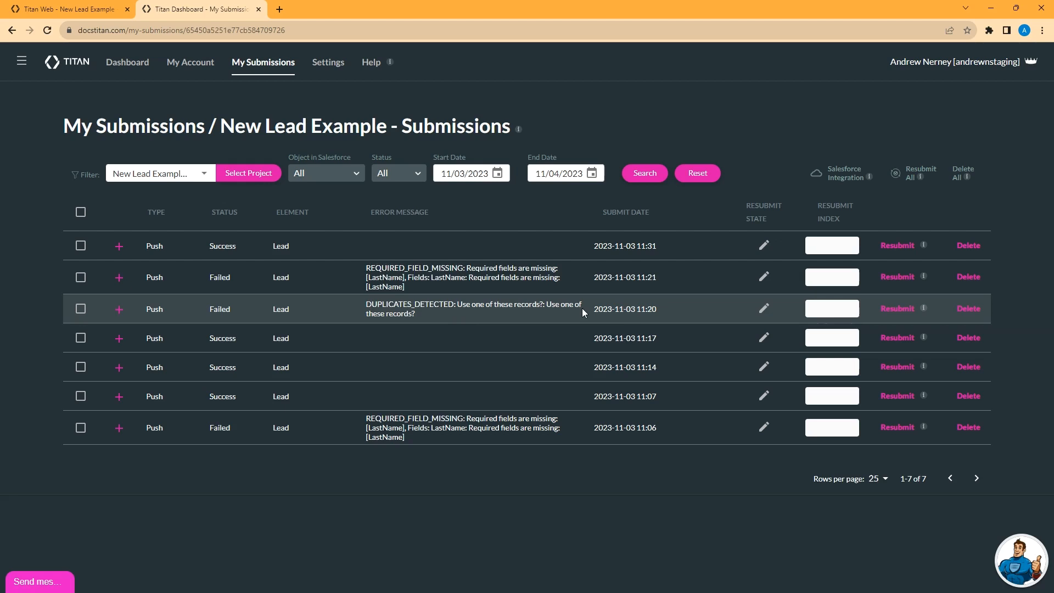
# Step: Insert "+sample" before the @ in the e-mail of the failed 11:20 duplicate submission, save it and resubmit it
pyautogui.click(763, 310)
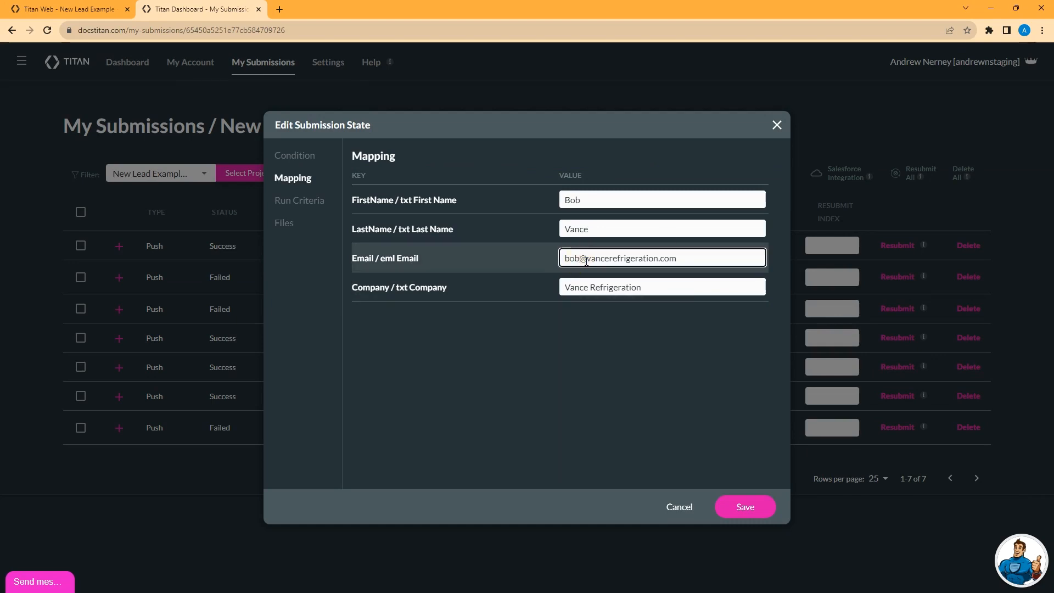
pyautogui.write('+sample')
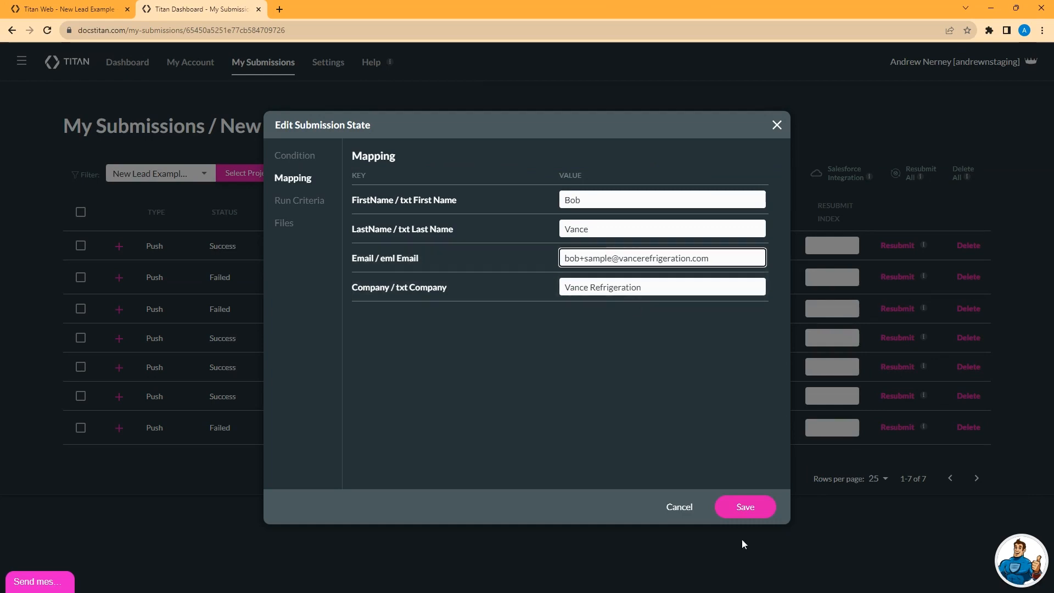
pyautogui.click(763, 505)
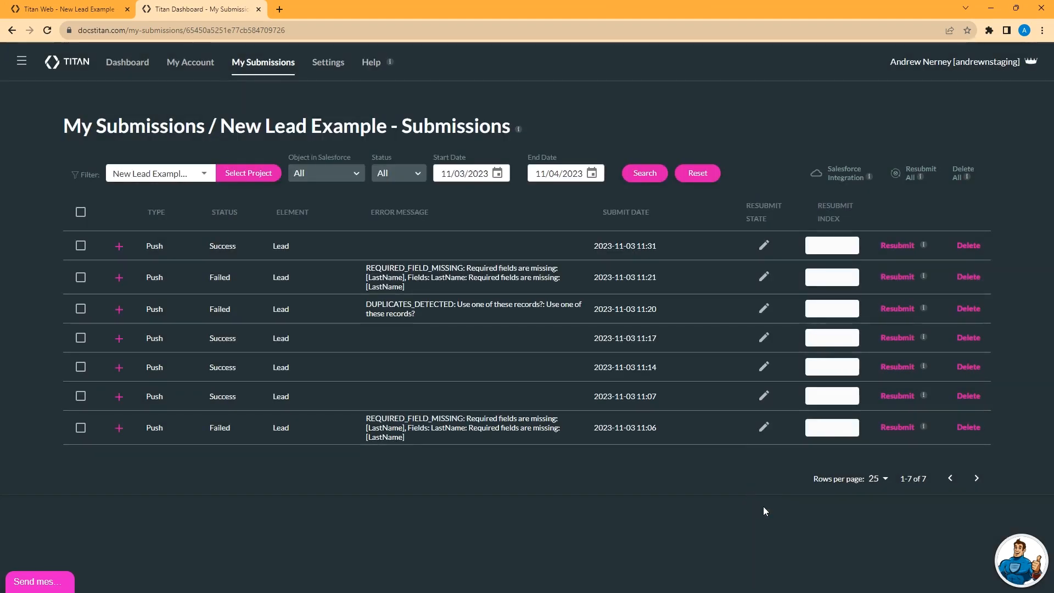
pyautogui.click(897, 309)
pyautogui.click(612, 384)
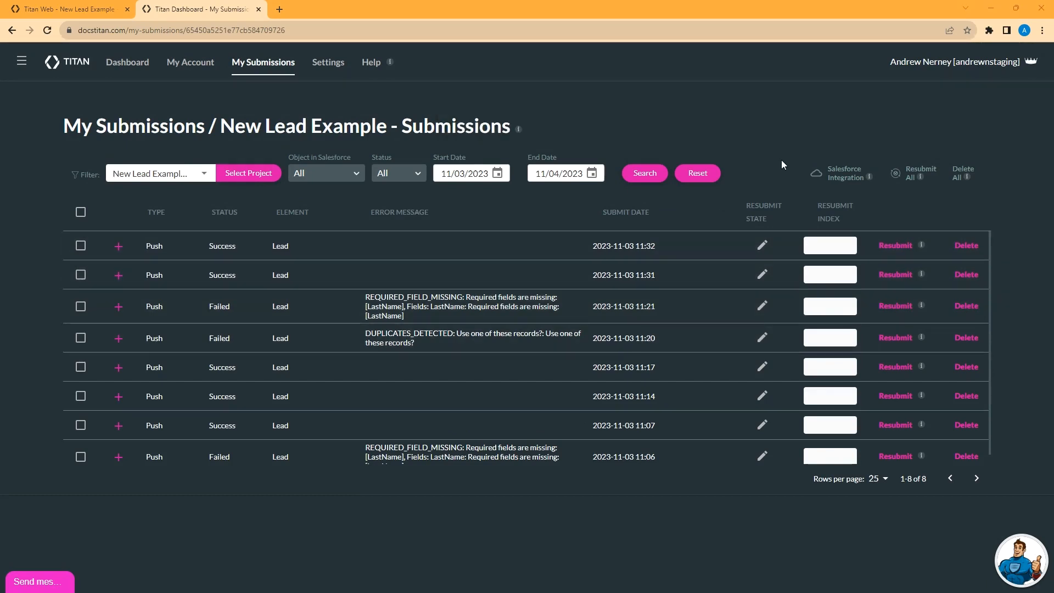
# Step: Review the project's Salesforce push integrations from My Submissions and expand the 11:32 submission
pyautogui.click(841, 173)
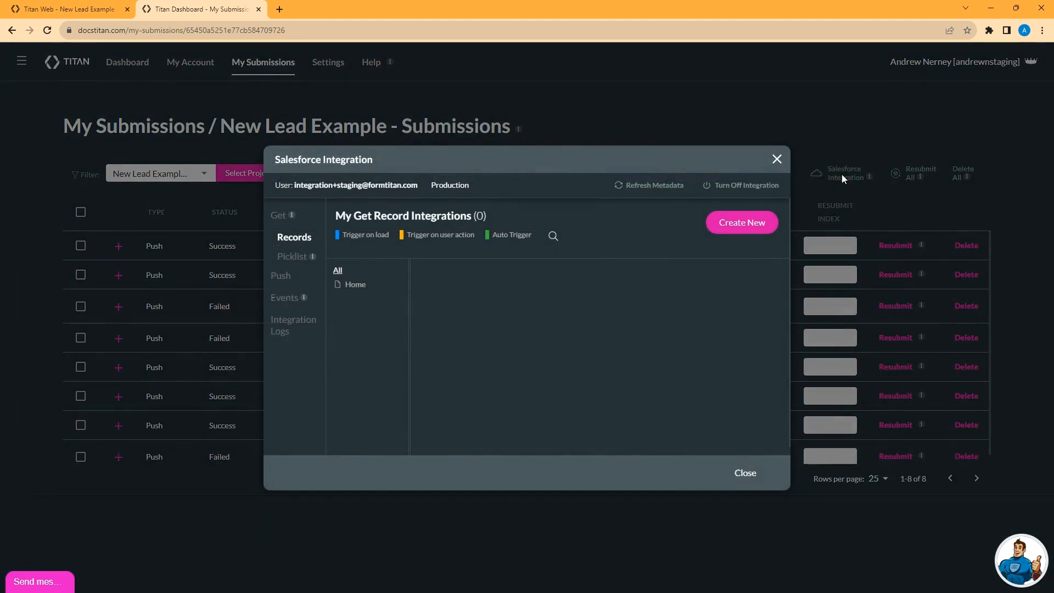
pyautogui.click(282, 276)
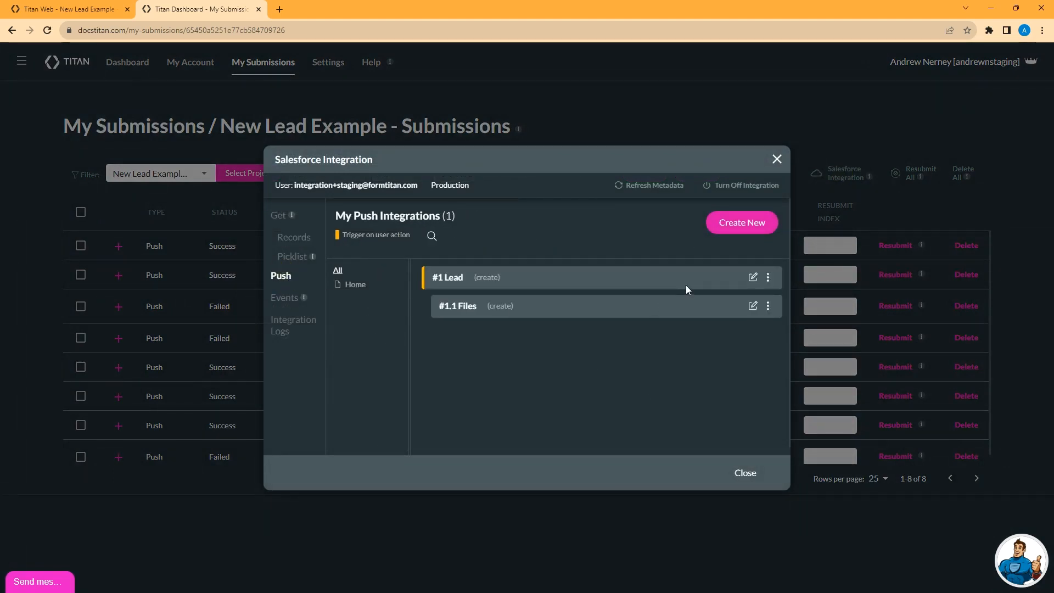
pyautogui.click(756, 473)
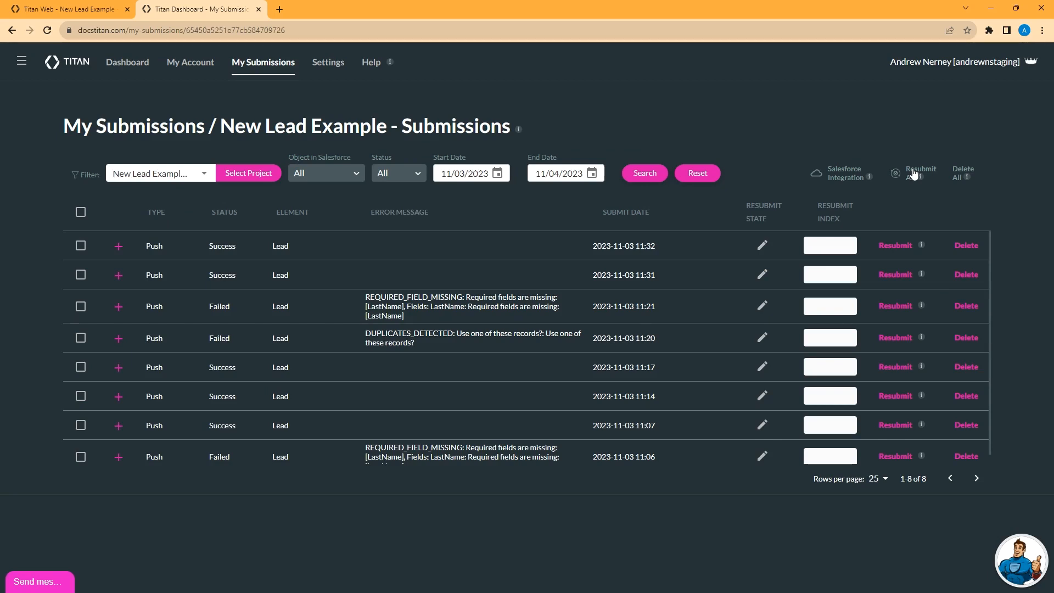
pyautogui.click(118, 247)
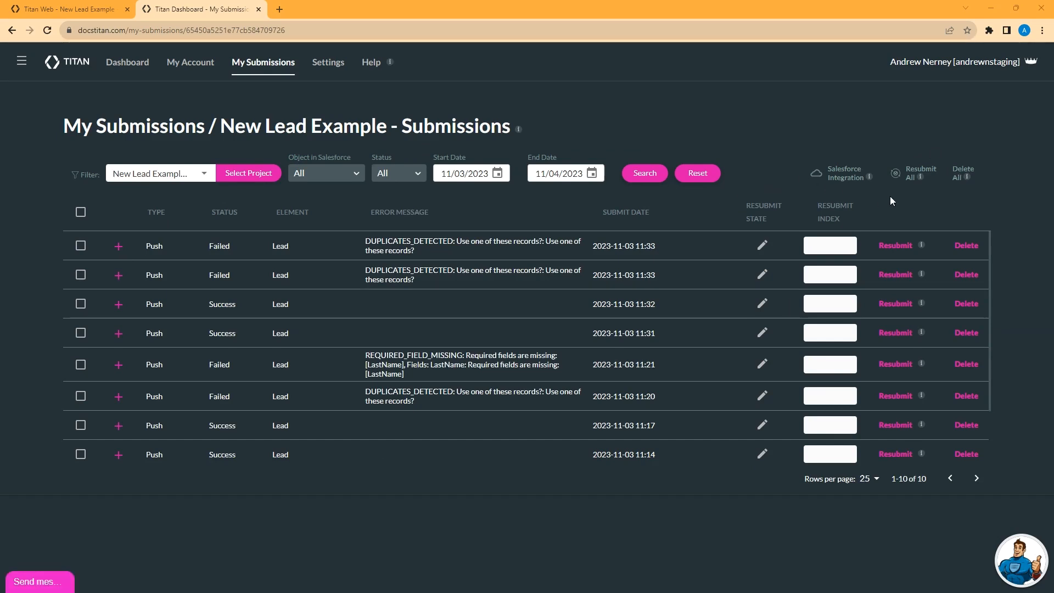
# Step: Examine the push and event sections of the project's Salesforce integration and close it
pyautogui.click(837, 178)
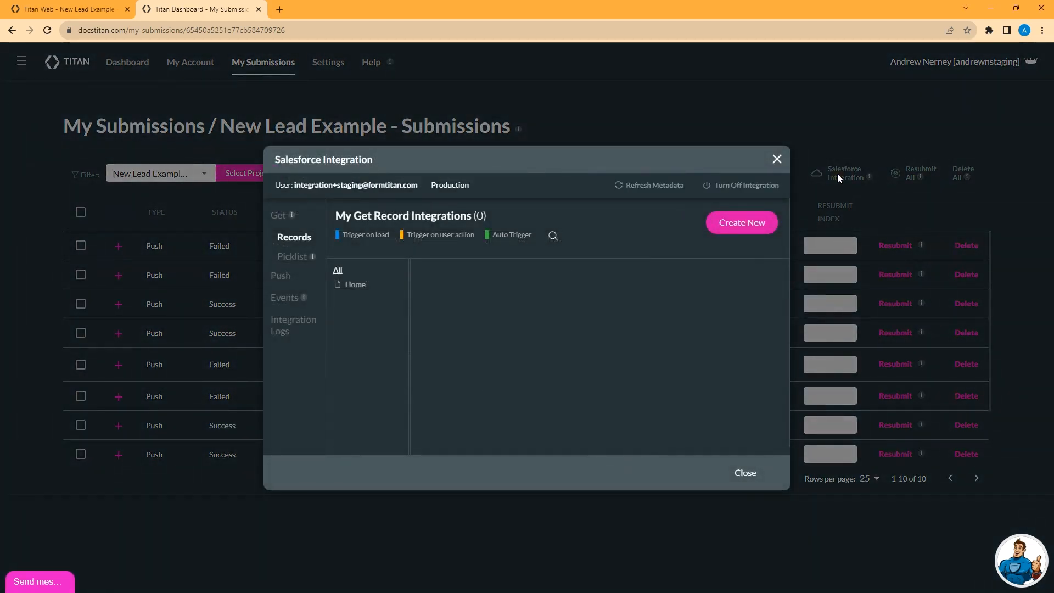
pyautogui.click(281, 275)
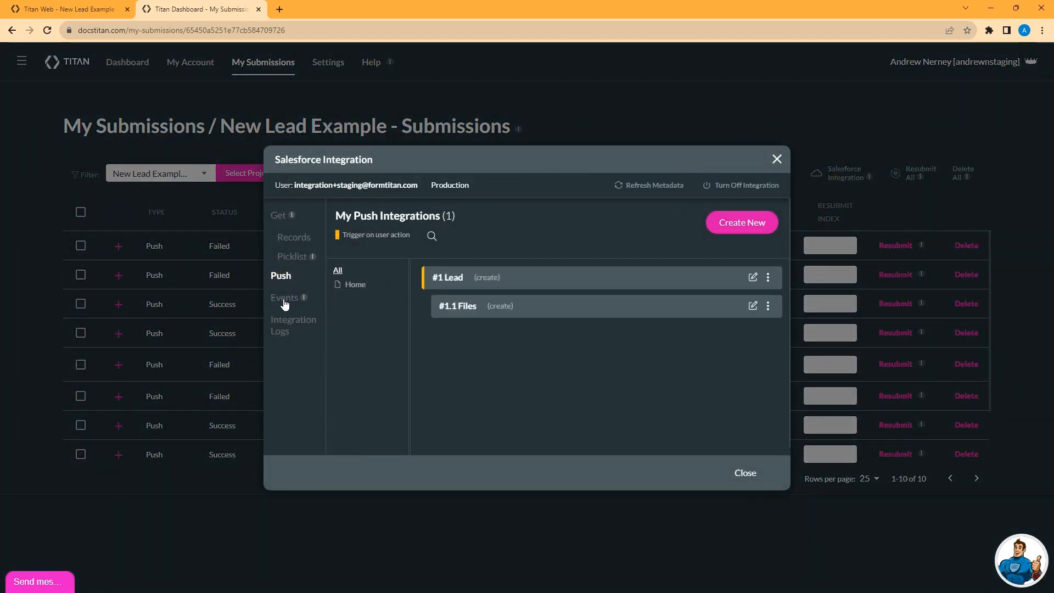
pyautogui.click(285, 300)
pyautogui.click(285, 277)
pyautogui.click(744, 471)
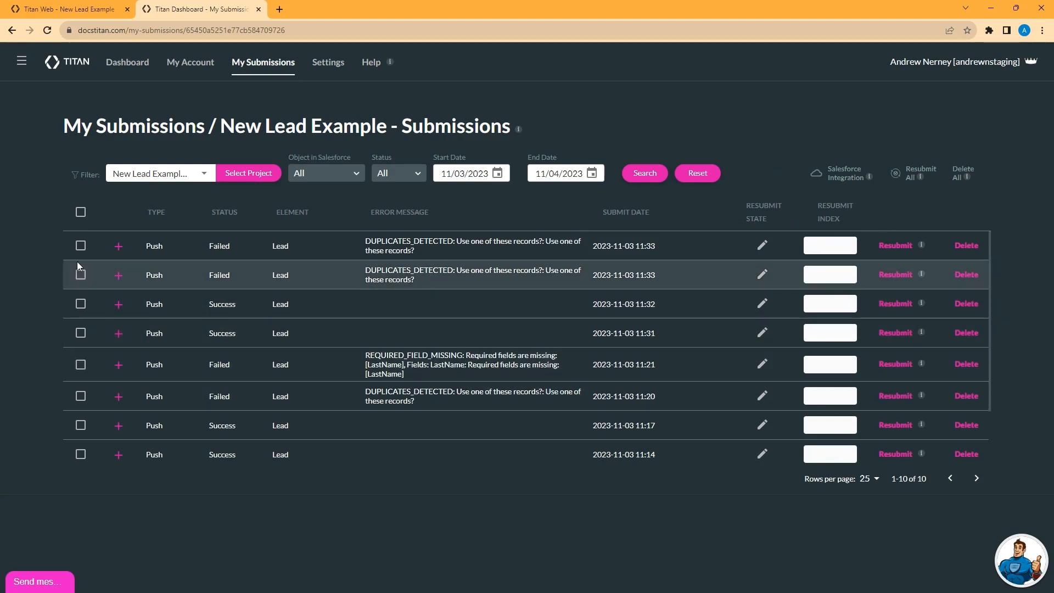
# Step: Select the second 11:33, the 11:32 and the 11:31 submissions, and clear that selection
pyautogui.click(81, 275)
pyautogui.click(81, 304)
pyautogui.click(81, 333)
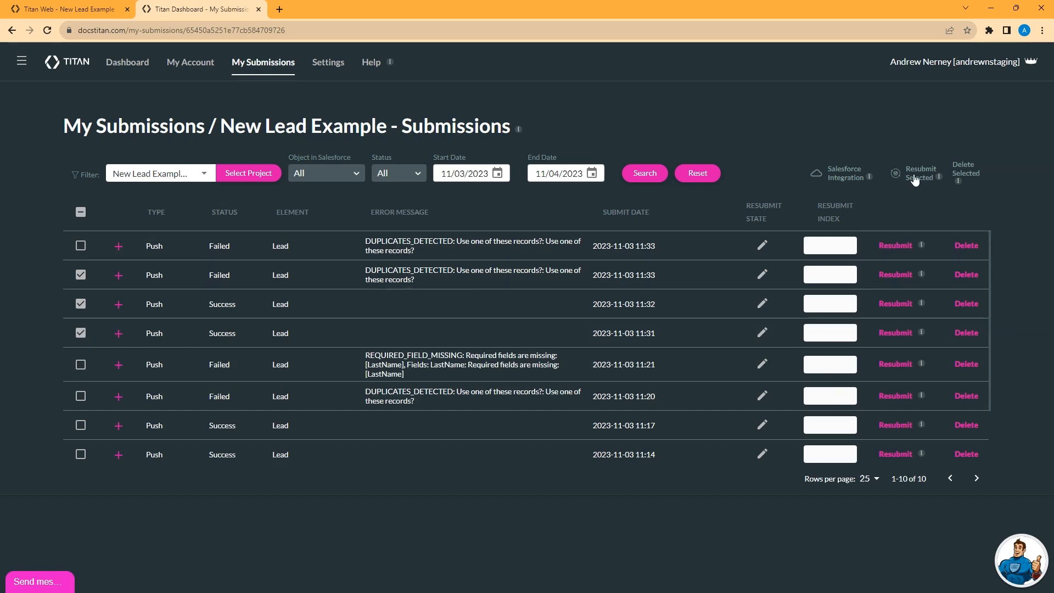
pyautogui.click(81, 333)
pyautogui.click(81, 304)
pyautogui.click(81, 274)
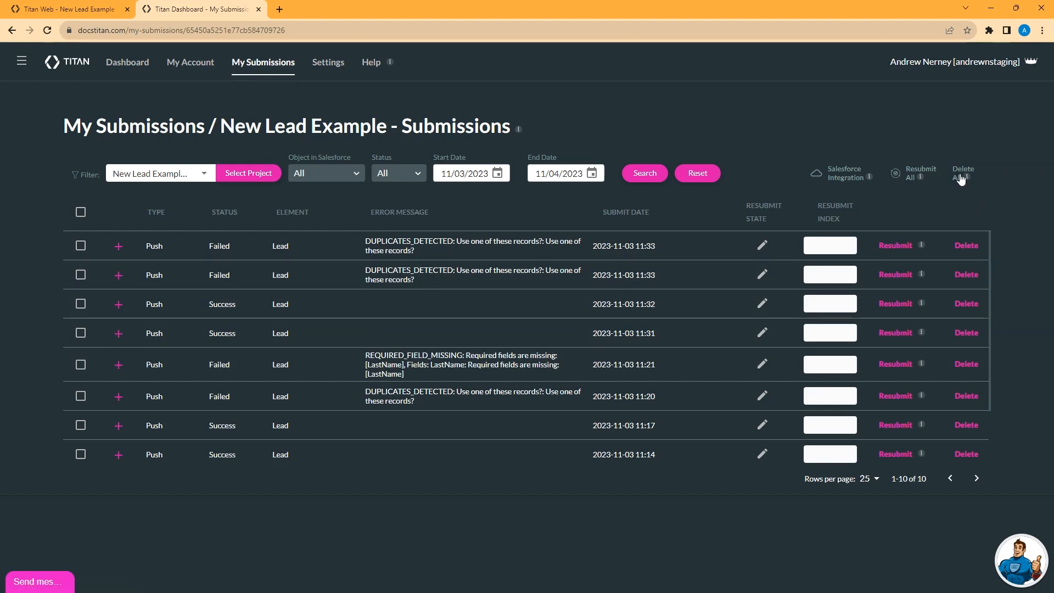
# Step: Select the second 11:33, the 11:32, the 11:31 and the 11:21 submissions in the list
pyautogui.click(80, 274)
pyautogui.click(81, 305)
pyautogui.click(81, 333)
pyautogui.click(82, 364)
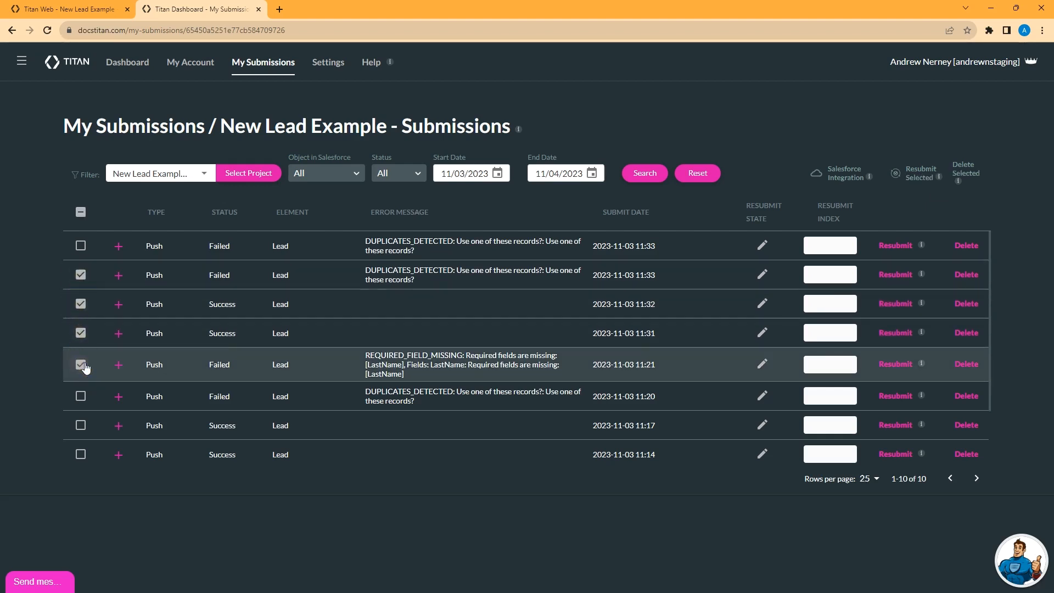